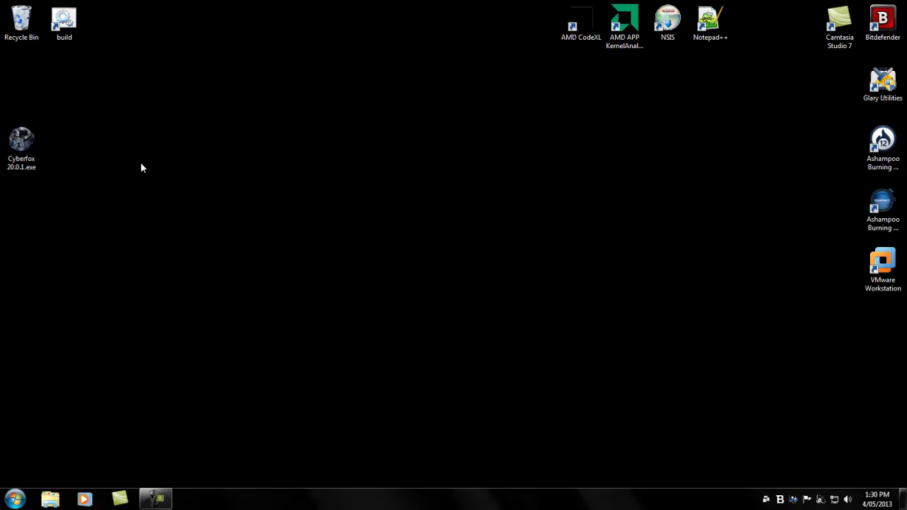
Move the Cyberfox 20.0.1.exe installer icon from the top-left to near the desktop's centre.
{"action": "left_click_drag", "start_coordinate": [21, 142], "coordinate": [333, 205]}
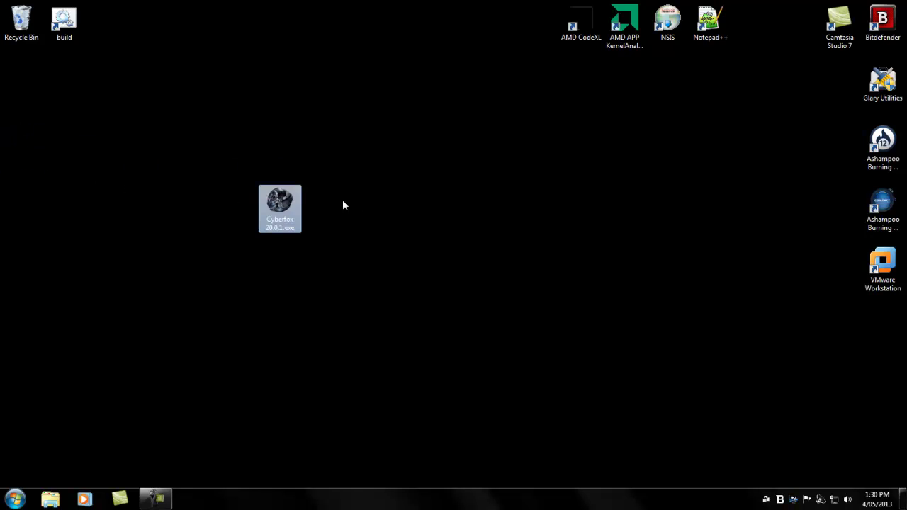
{"action": "left_click", "coordinate": [404, 212]}
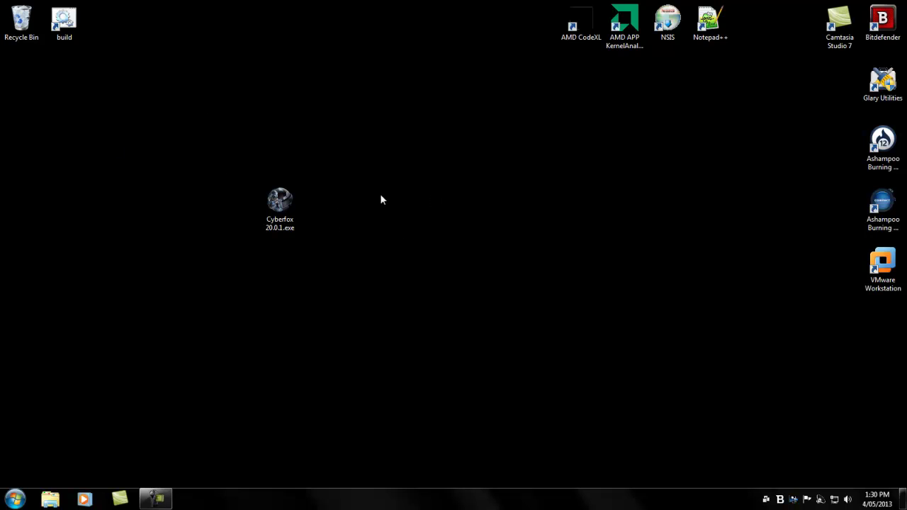
{"action": "left_click_drag", "start_coordinate": [287, 199], "coordinate": [333, 200]}
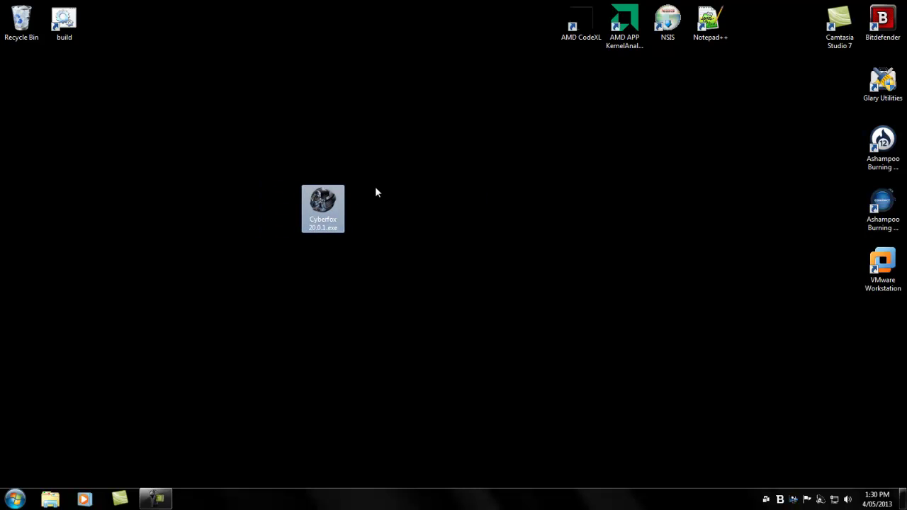
Launch the Cyberfox 20.0.1 installer and approve the UAC permission prompt.
{"action": "double_click", "coordinate": [328, 200]}
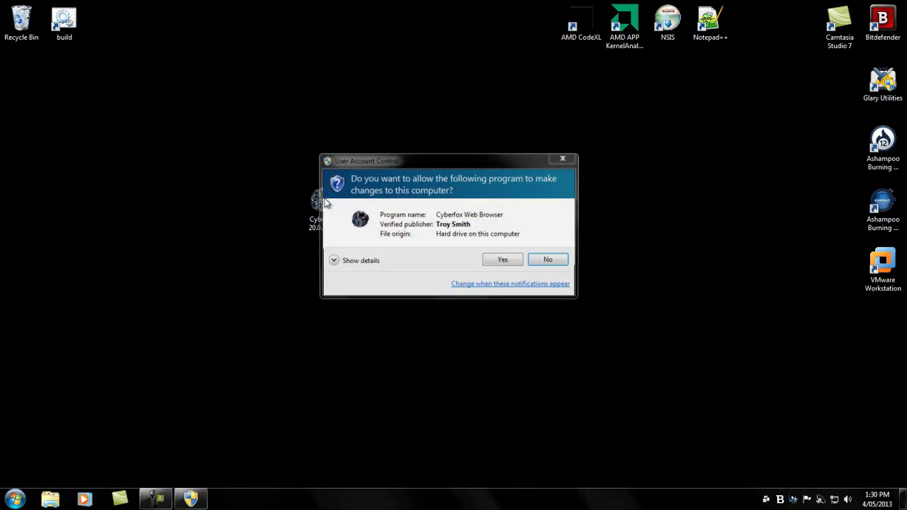
{"action": "left_click_drag", "start_coordinate": [437, 161], "coordinate": [465, 146]}
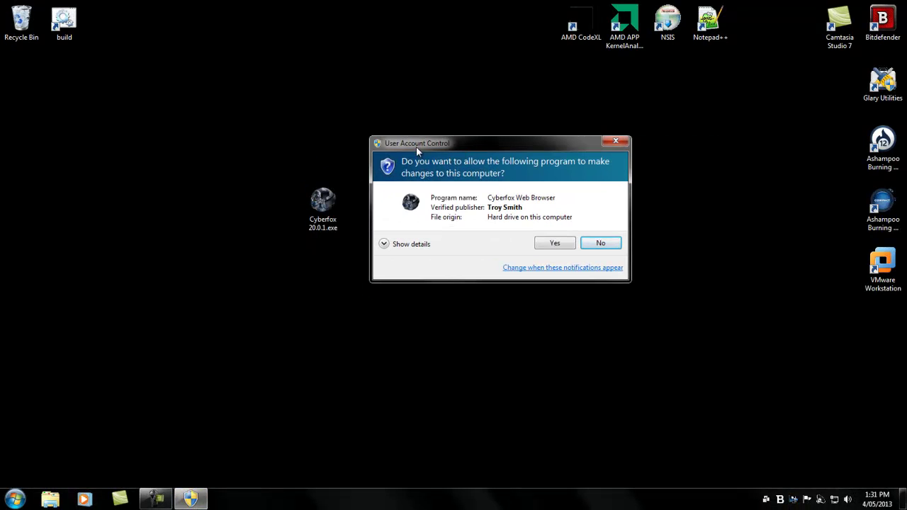
{"action": "left_click", "coordinate": [554, 244]}
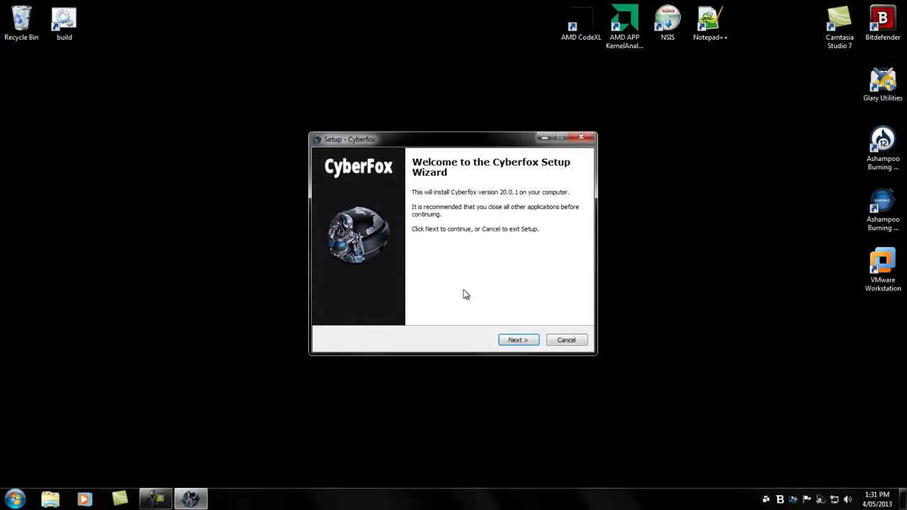
Get past the welcome page and accept the license agreement.
{"action": "left_click", "coordinate": [518, 340]}
{"action": "left_click", "coordinate": [371, 305]}
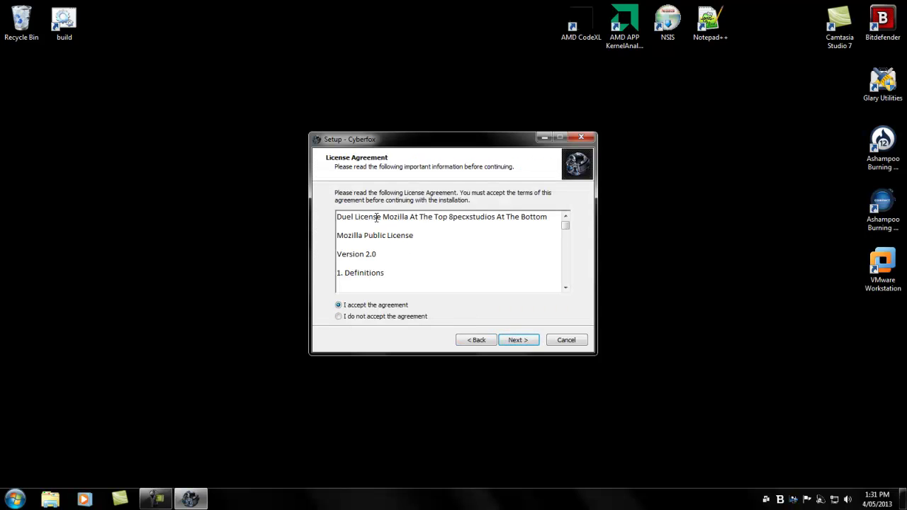
{"action": "left_click", "coordinate": [531, 340]}
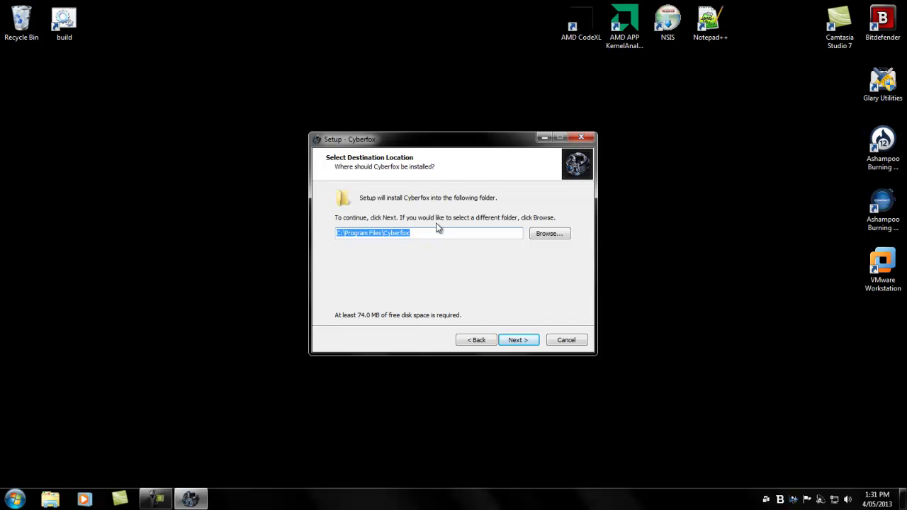
Keep C:\Program Files\Cyberfox as the install folder and exclude the Install Runtime component.
{"action": "left_click", "coordinate": [521, 340]}
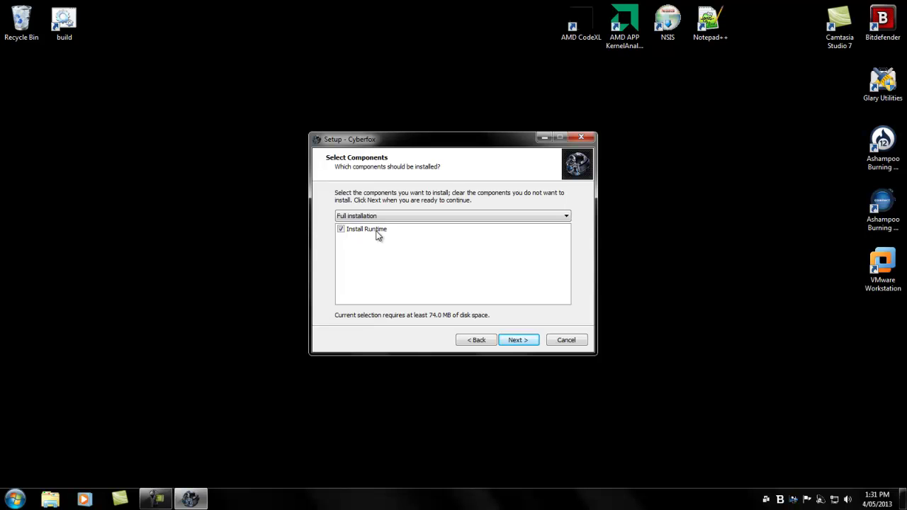
{"action": "left_click", "coordinate": [341, 229]}
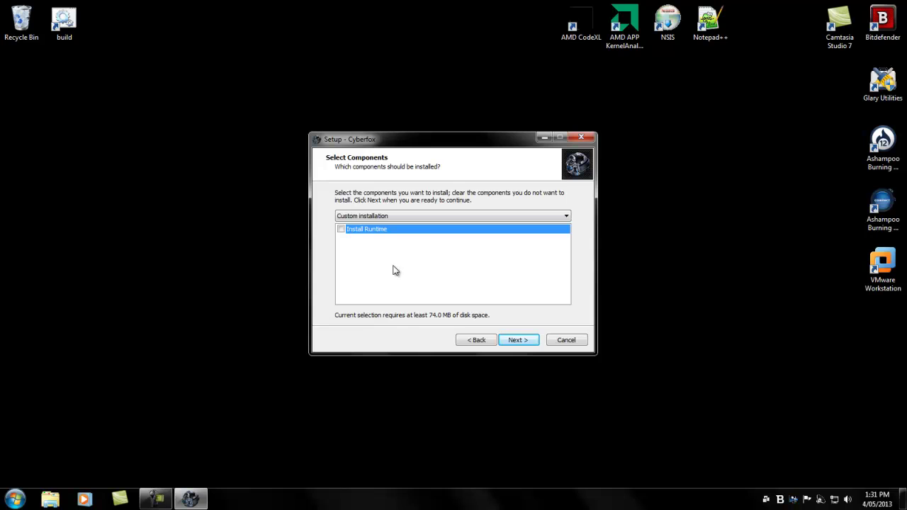
{"action": "left_click", "coordinate": [528, 341]}
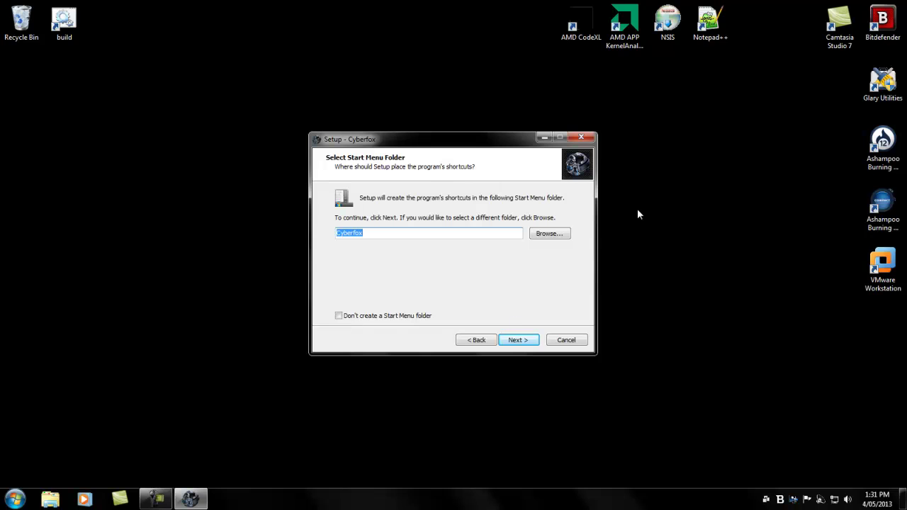
Keep the Cyberfox Start Menu folder and select desktop icon, start menu icons and Cyberfox Updater.
{"action": "left_click", "coordinate": [519, 341]}
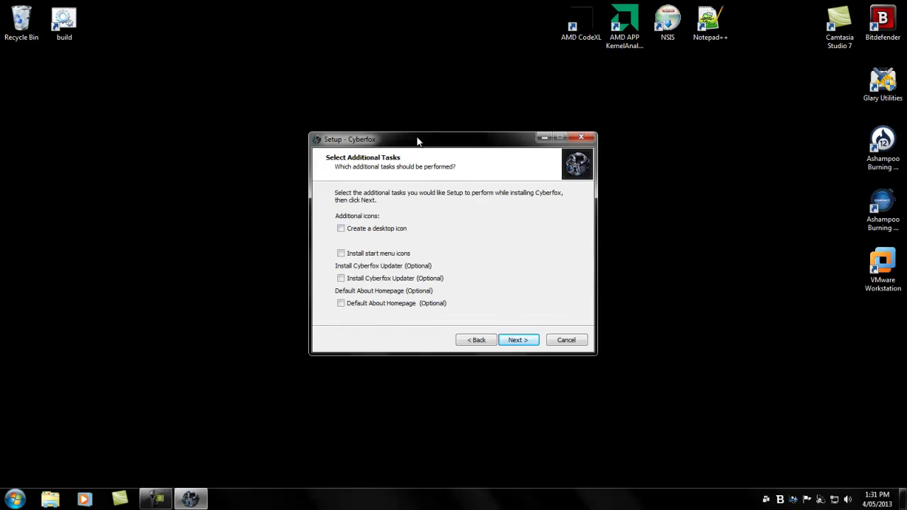
{"action": "left_click_drag", "start_coordinate": [417, 141], "coordinate": [476, 121]}
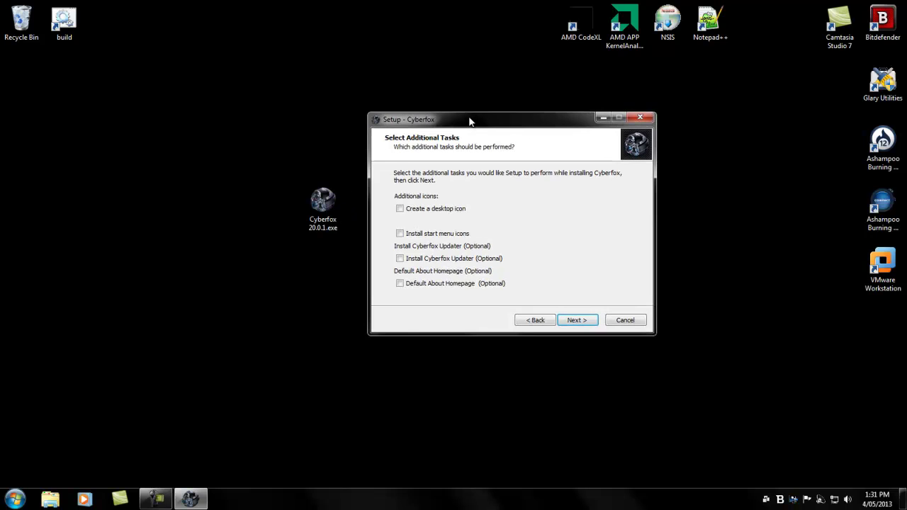
{"action": "left_click", "coordinate": [400, 209]}
{"action": "left_click", "coordinate": [399, 235]}
{"action": "left_click", "coordinate": [401, 259]}
Install Cyberfox from the Ready to Install summary and finish with Launch Cyberfox checked.
{"action": "left_click", "coordinate": [577, 321]}
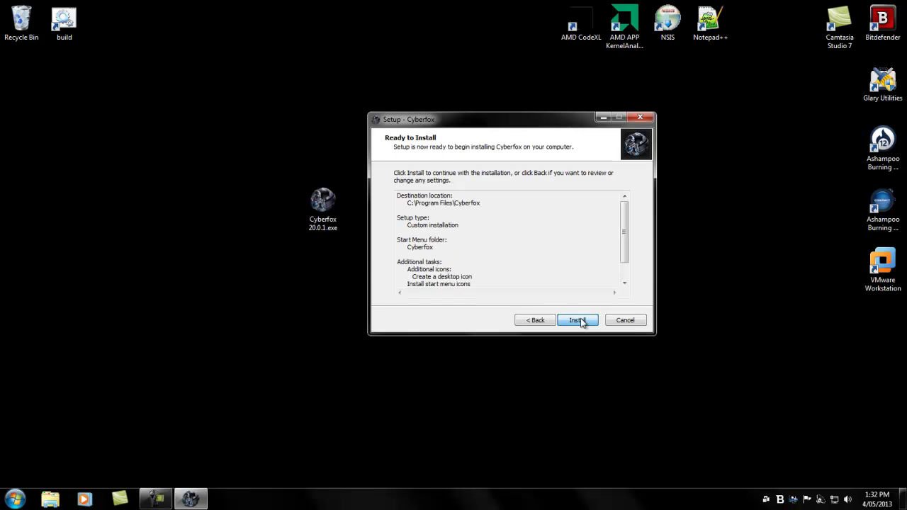
{"action": "left_click_drag", "start_coordinate": [627, 221], "coordinate": [627, 264]}
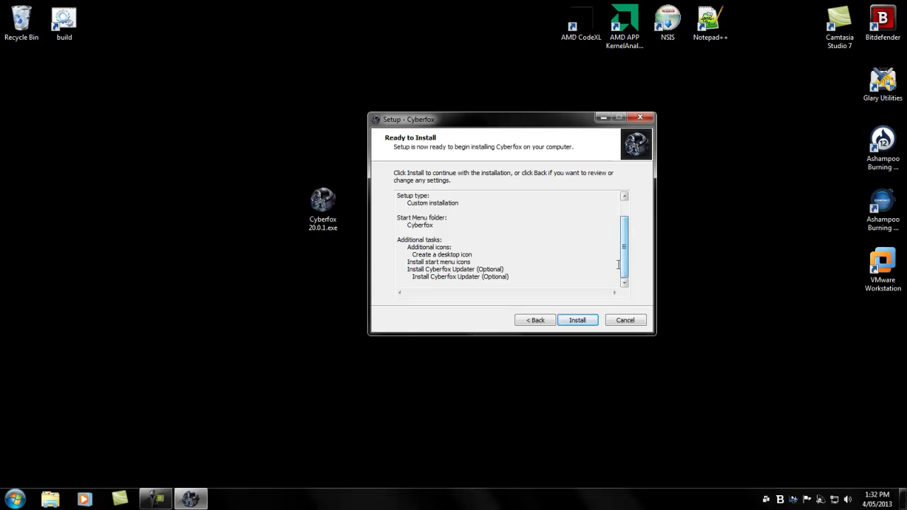
{"action": "left_click", "coordinate": [578, 320]}
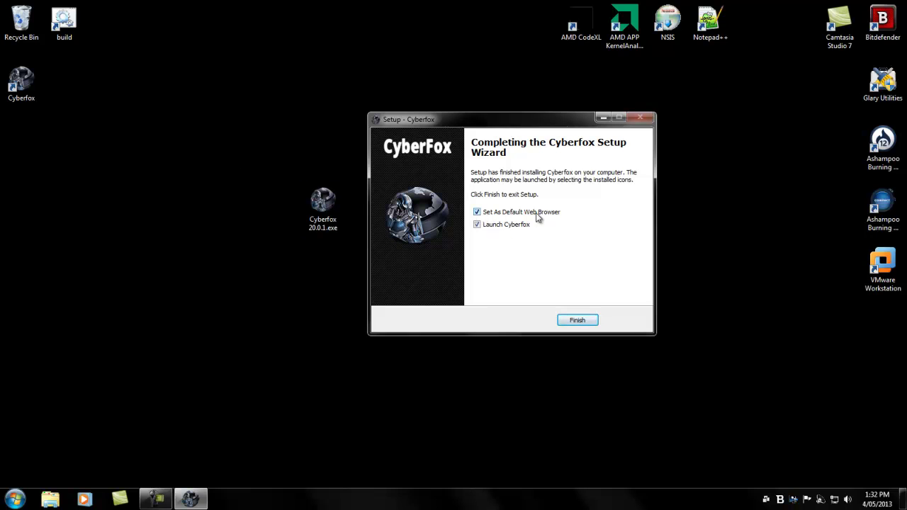
{"action": "left_click", "coordinate": [579, 322]}
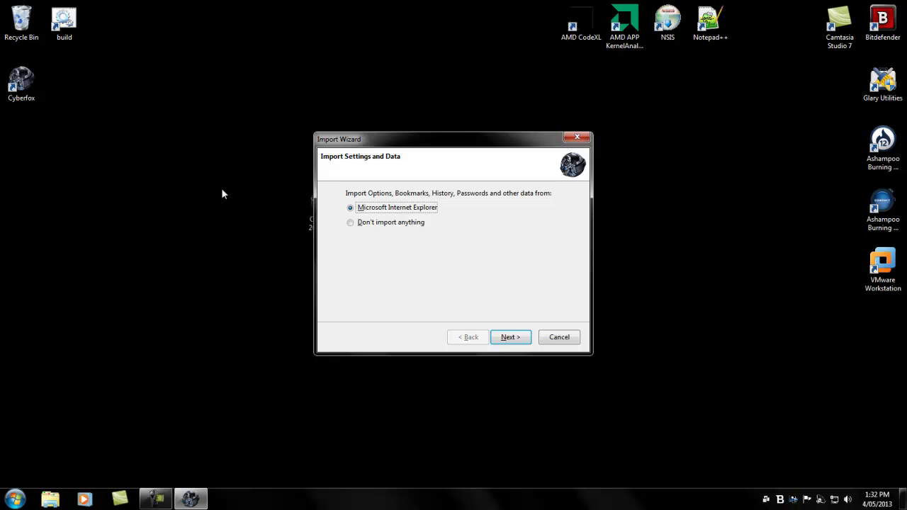
Choose 'Don't import anything' in the Import Wizard and confirm.
{"action": "left_click_drag", "start_coordinate": [381, 141], "coordinate": [449, 121]}
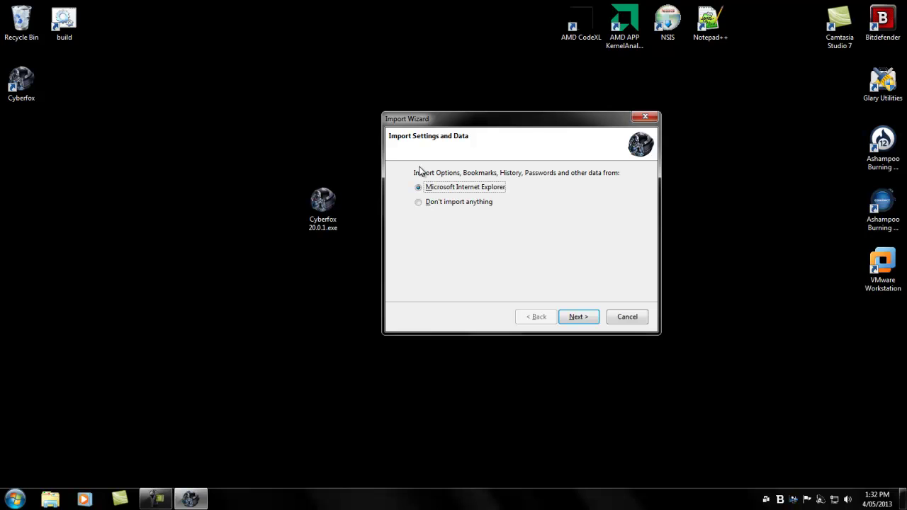
{"action": "left_click_drag", "start_coordinate": [416, 120], "coordinate": [374, 124]}
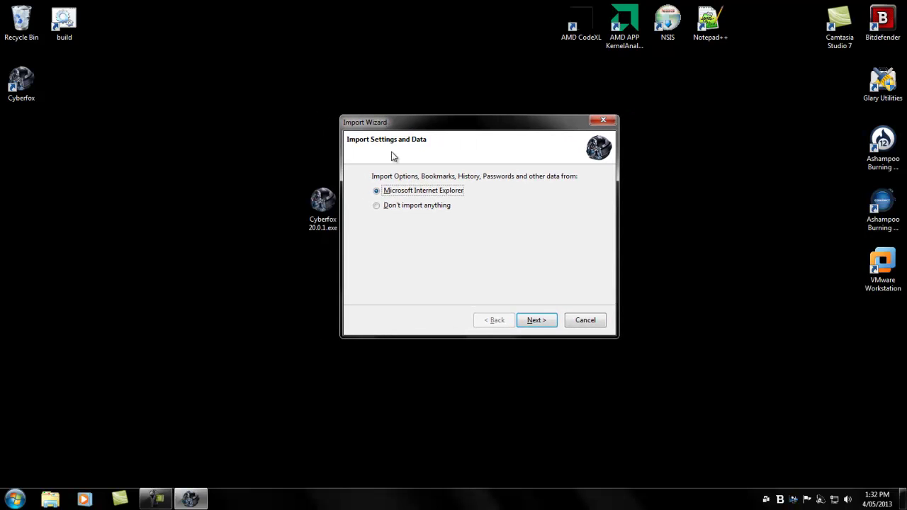
{"action": "left_click", "coordinate": [378, 206]}
{"action": "left_click", "coordinate": [537, 320]}
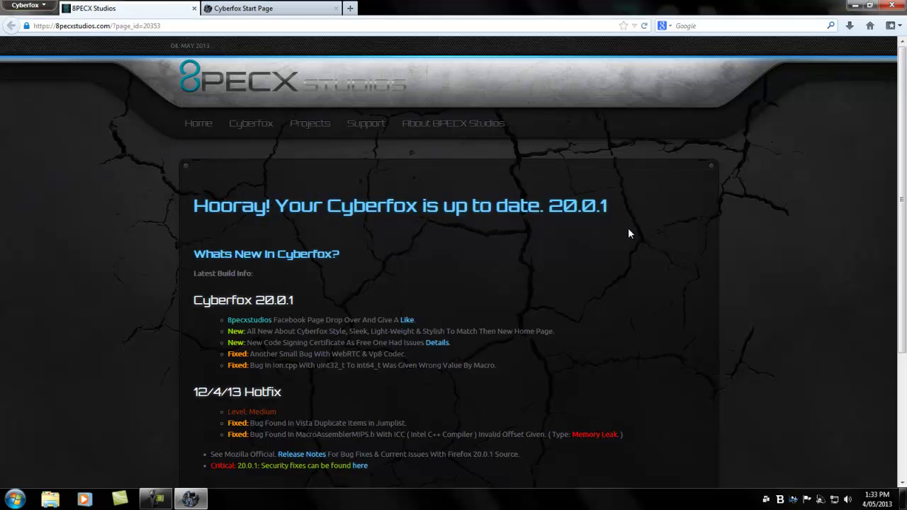
Read the 8PECX Studios page confirming 20.0.1 is up to date, then close that tab.
{"action": "scroll", "coordinate": [291, 227], "scroll_direction": "down", "scroll_amount": 2}
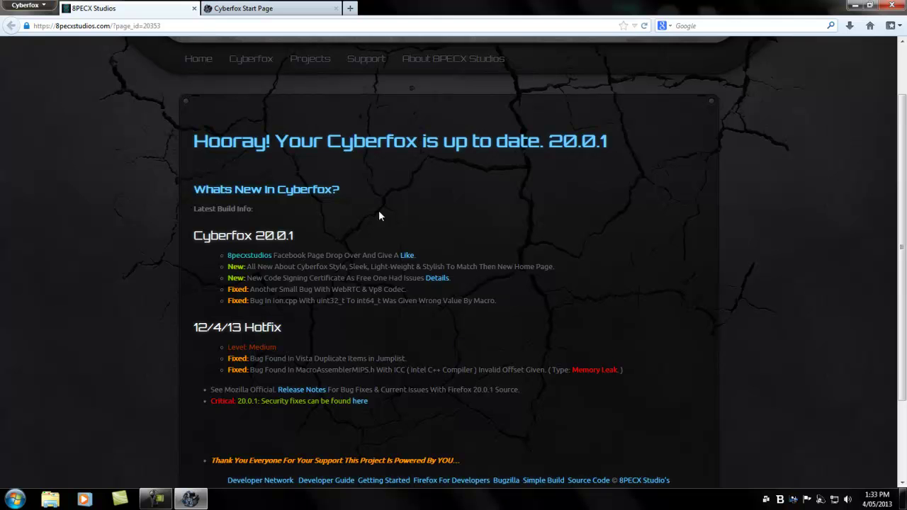
{"action": "scroll", "coordinate": [306, 320], "scroll_direction": "down", "scroll_amount": 3}
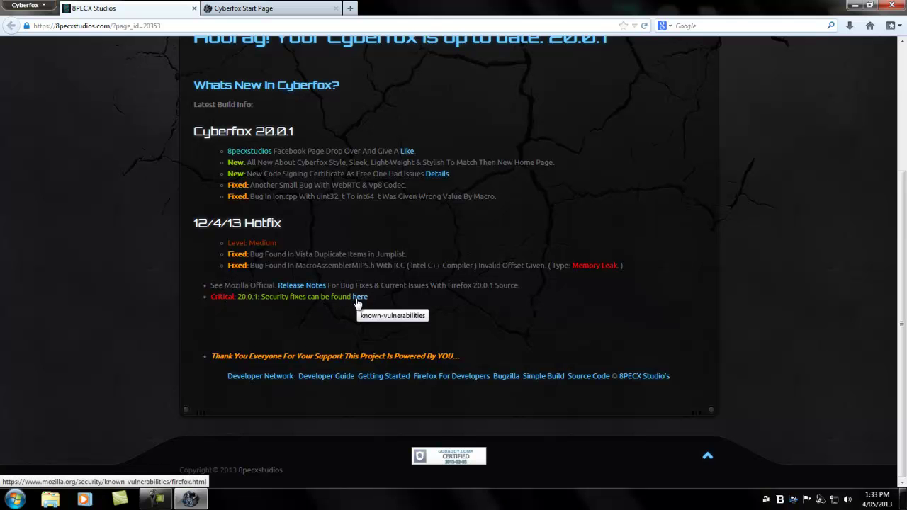
{"action": "scroll", "coordinate": [112, 364], "scroll_direction": "up", "scroll_amount": 4}
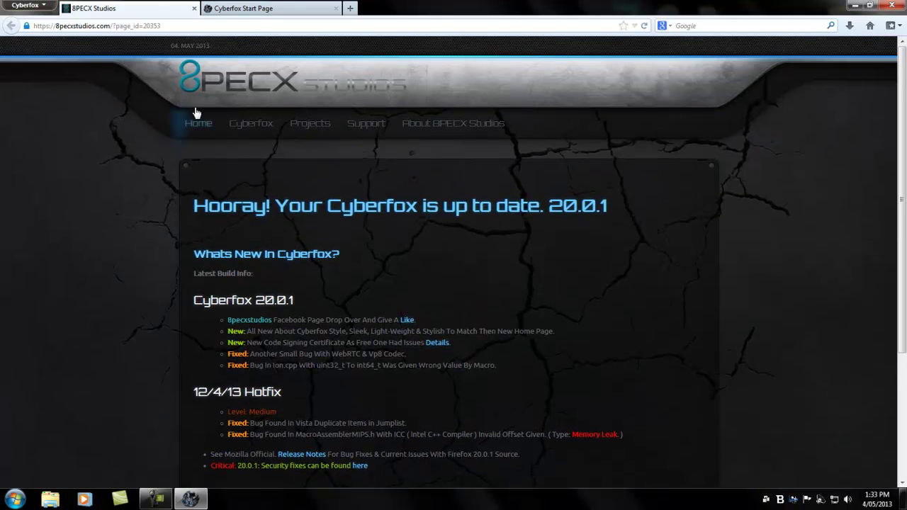
{"action": "left_click", "coordinate": [194, 8]}
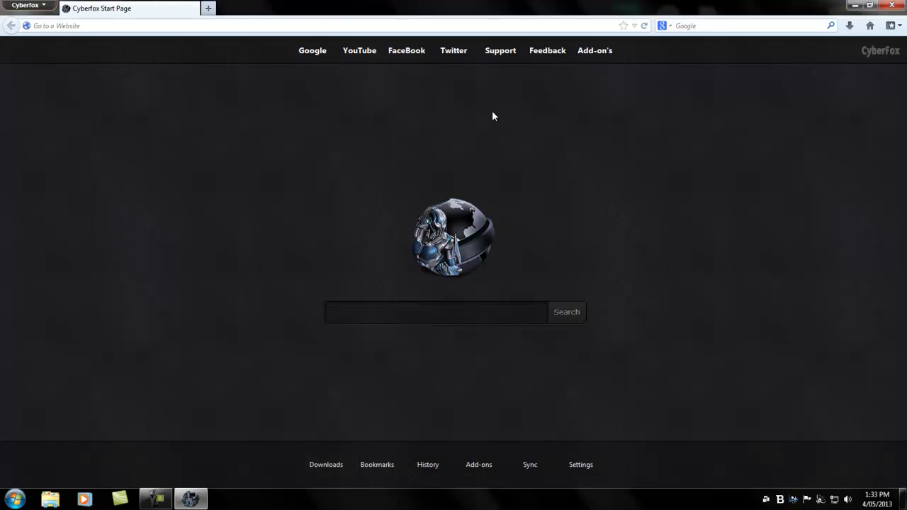
Close the Cyberfox window and move the installer icon one column left on the desktop.
{"action": "left_click", "coordinate": [892, 4]}
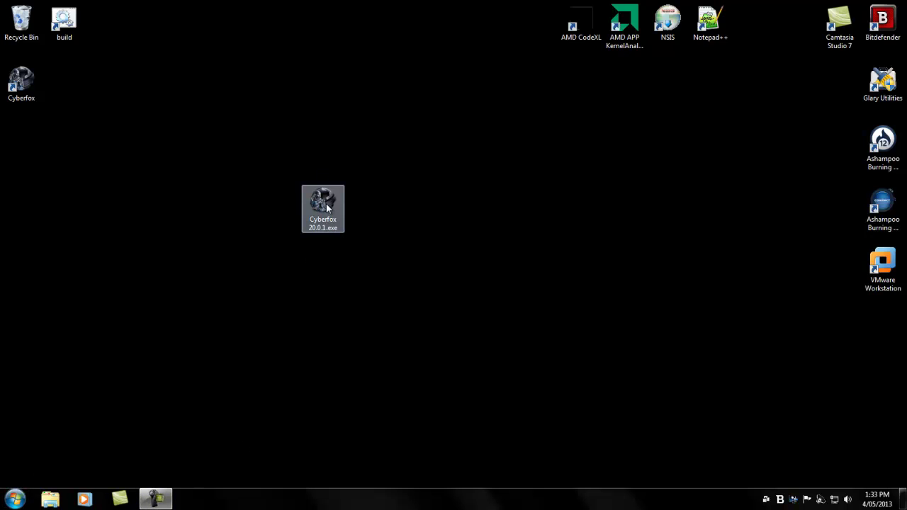
{"action": "left_click_drag", "start_coordinate": [326, 203], "coordinate": [240, 203]}
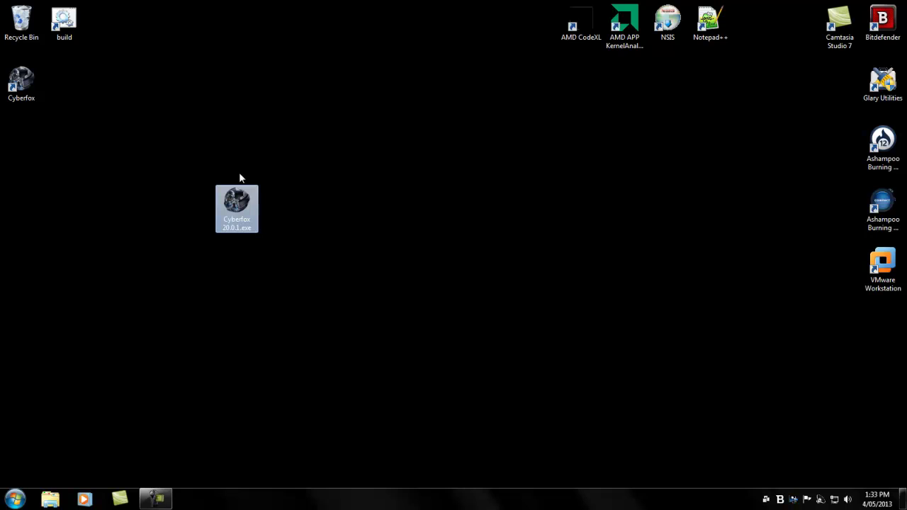